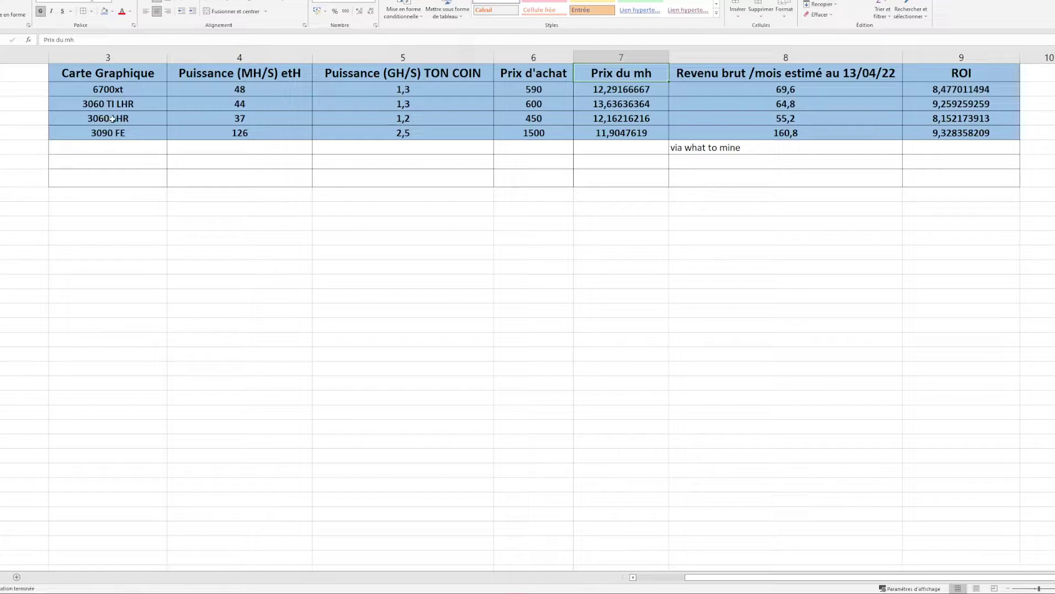
pyautogui.click(133, 88)
pyautogui.click(542, 89)
pyautogui.click(373, 90)
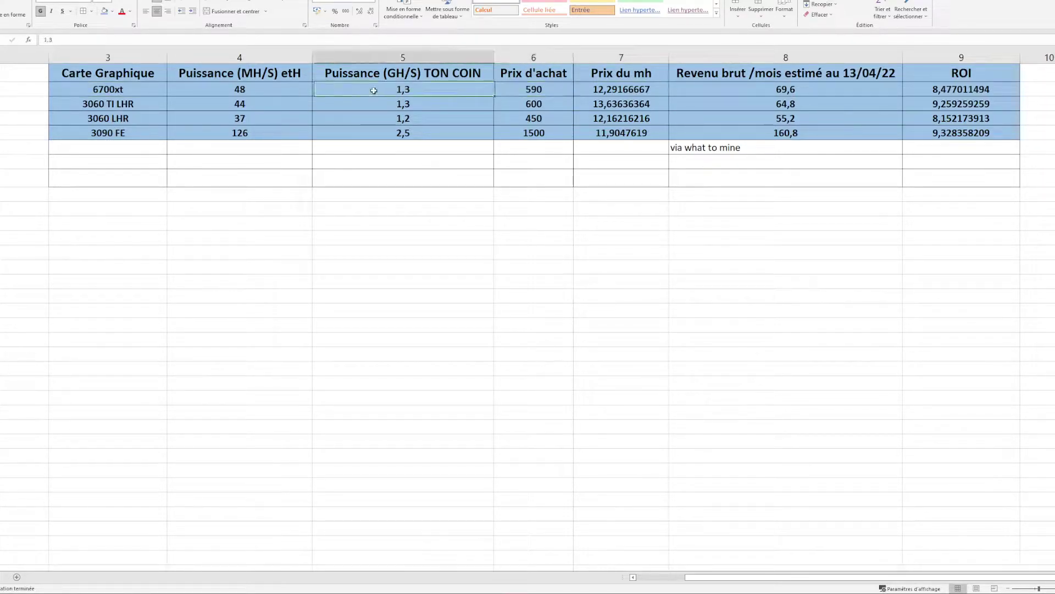
pyautogui.click(371, 150)
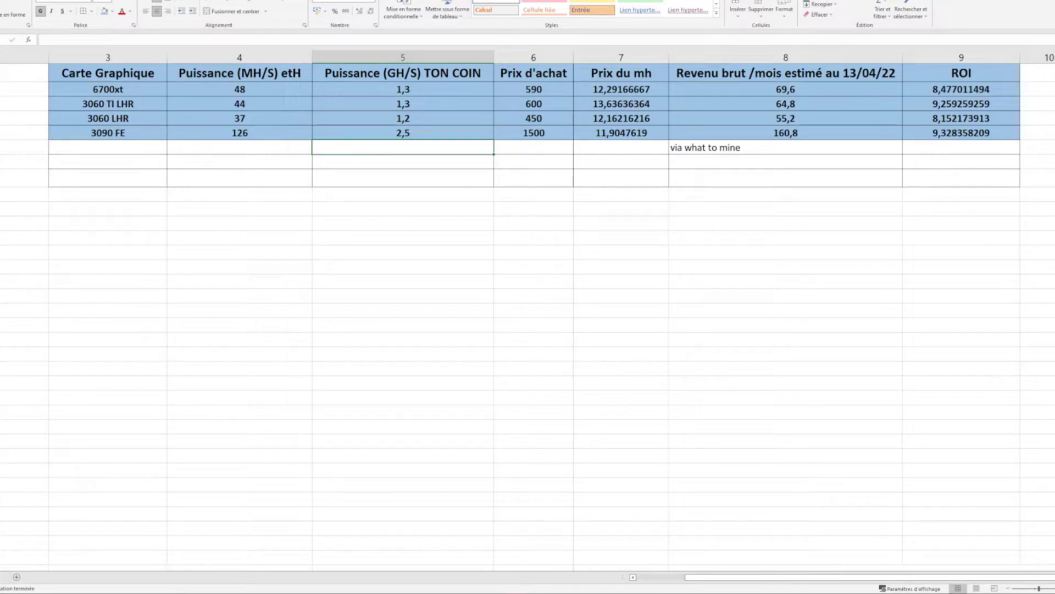
# Correct the header of the ETH hash power column to read "Puissance (MH/S) ETH".
pyautogui.click(256, 73)
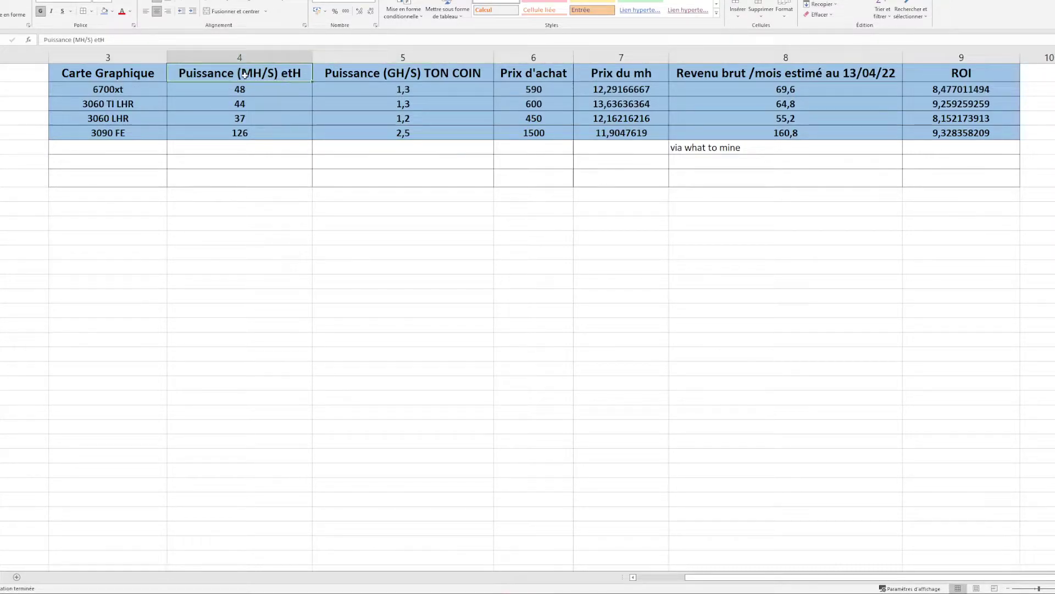
pyautogui.doubleClick(284, 73)
pyautogui.click(280, 73)
pyautogui.press('BackSpace')
pyautogui.press('BackSpace')
pyautogui.write('ET')
pyautogui.press('Return')
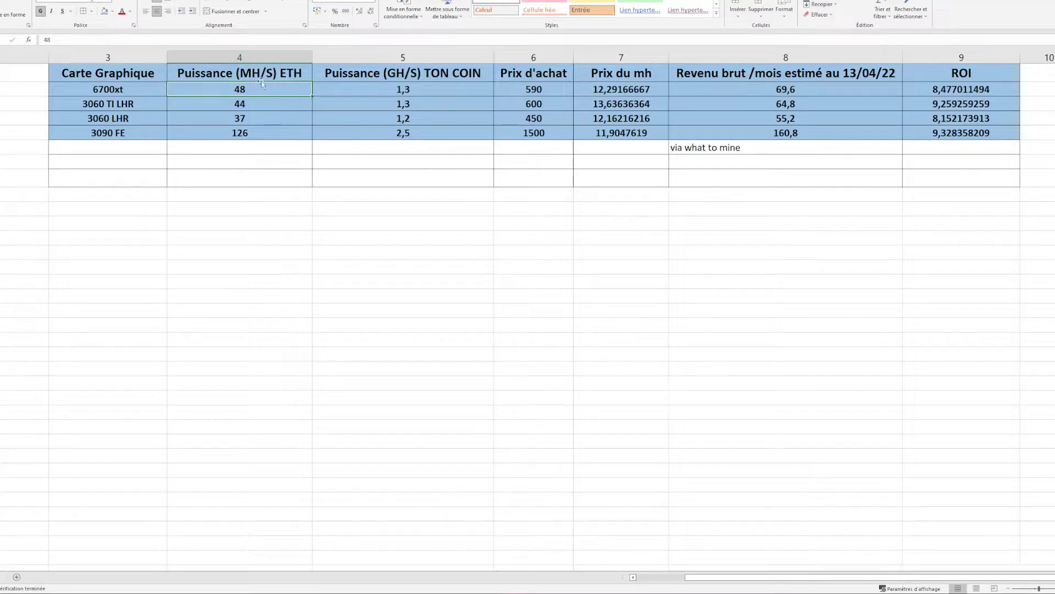
pyautogui.click(302, 75)
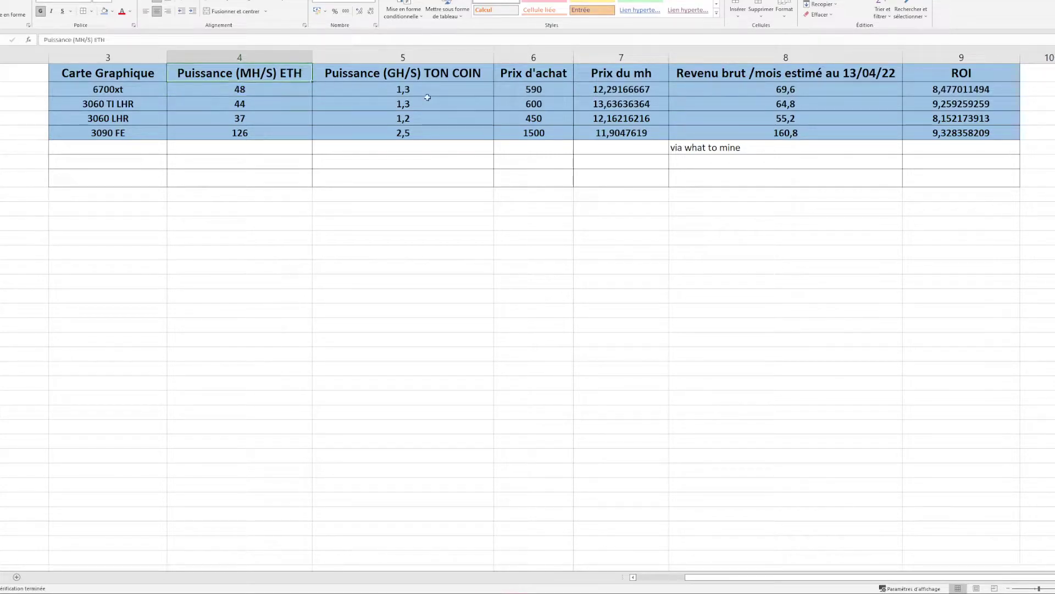
# Examine the 6700xt row's purchase price, ETH hash power and the formula behind its price per MH.
pyautogui.press('Right')
pyautogui.press('Right')
pyautogui.press('Down')
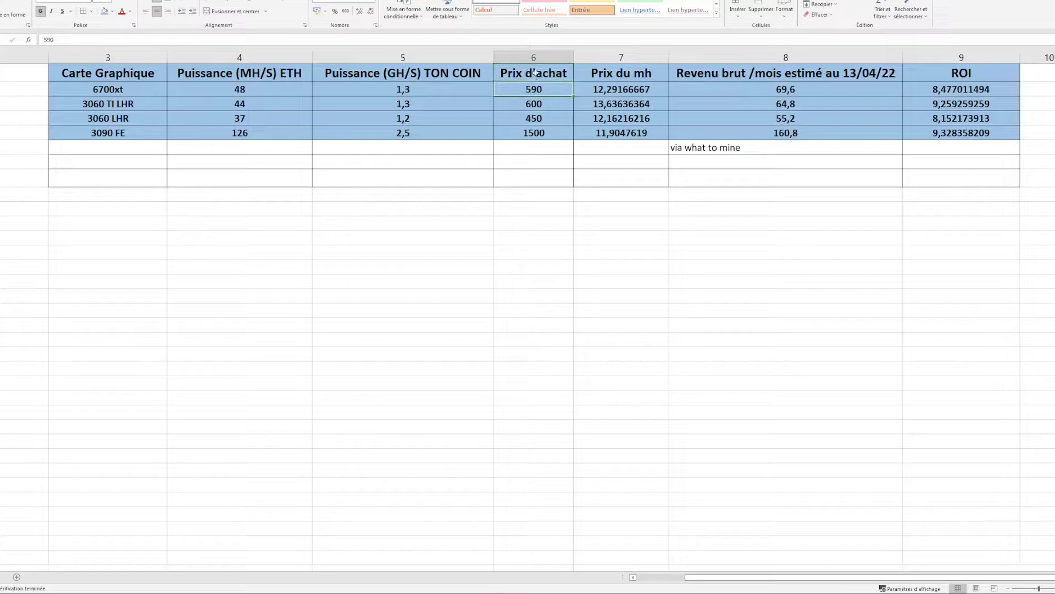
pyautogui.click(84, 89)
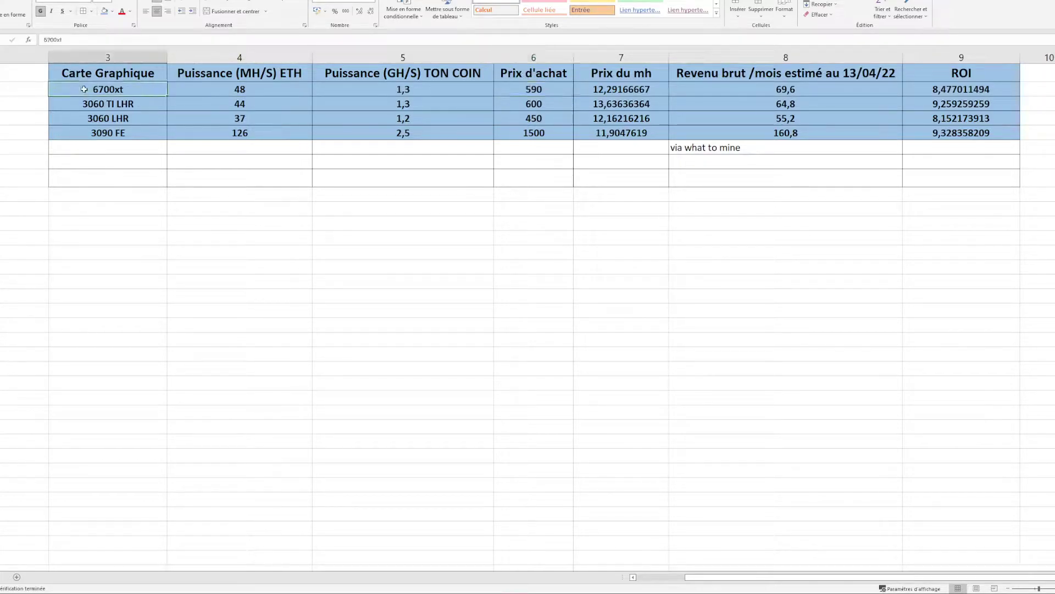
pyautogui.click(504, 89)
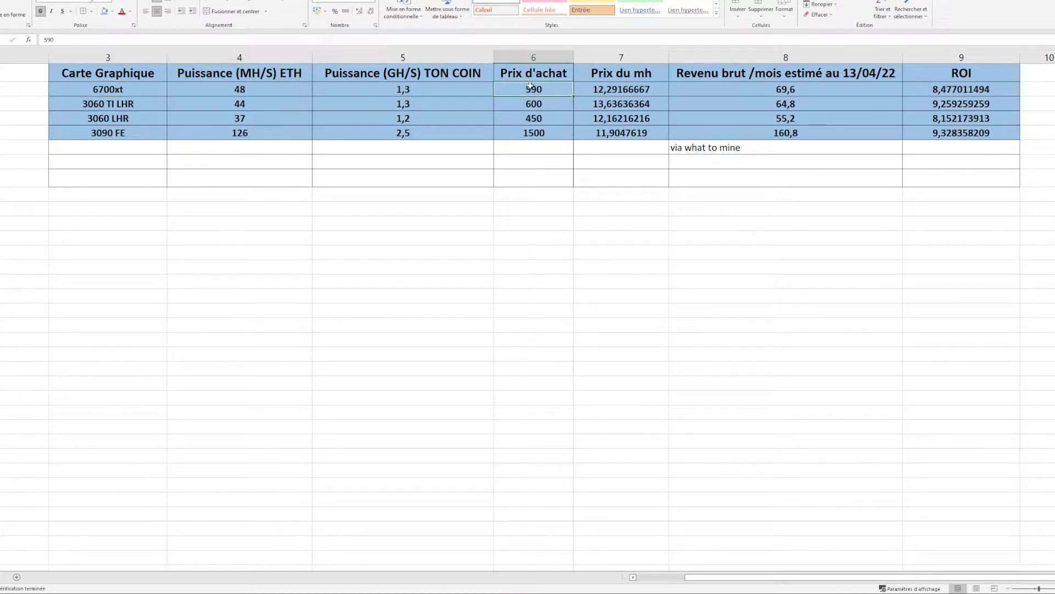
pyautogui.click(258, 94)
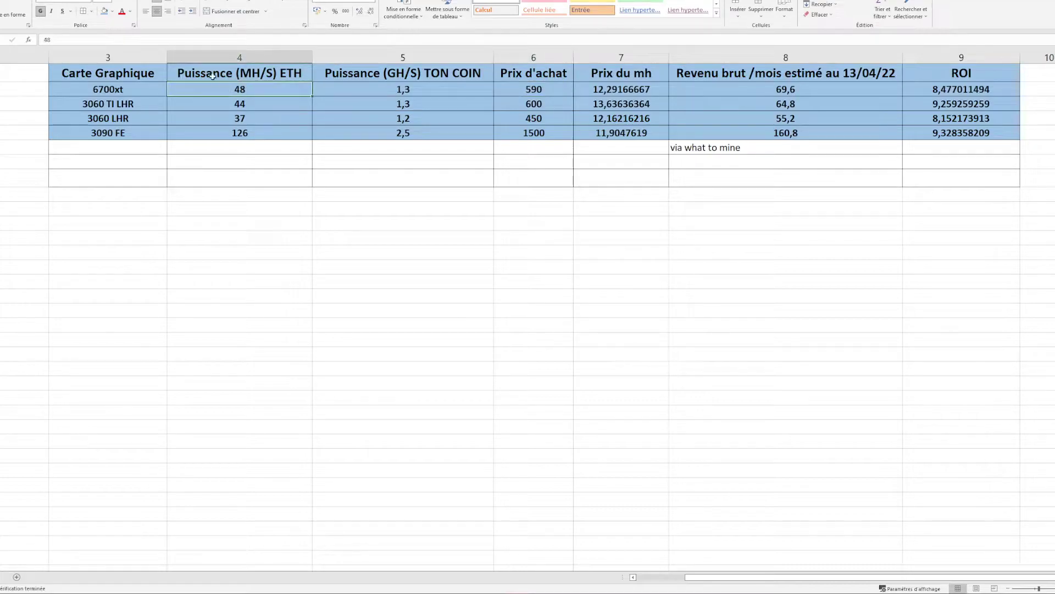
pyautogui.click(594, 83)
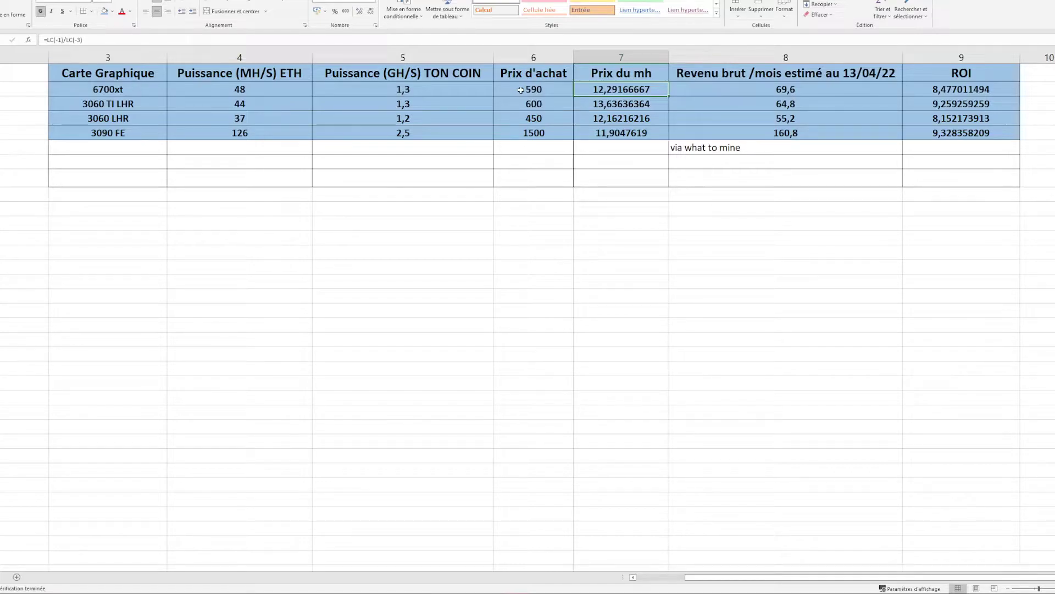
pyautogui.click(241, 73)
pyautogui.click(244, 86)
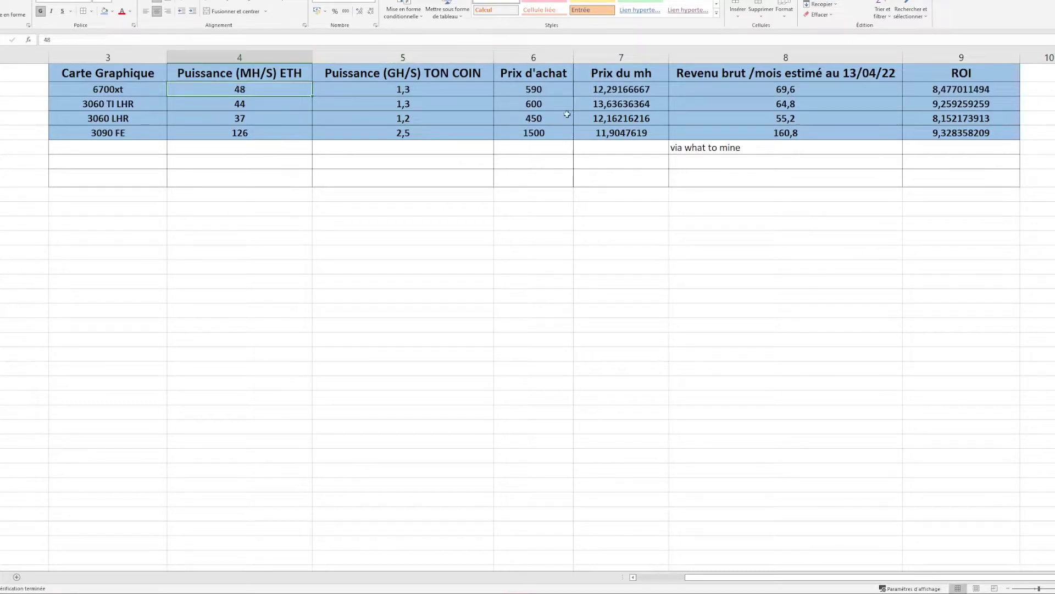
pyautogui.click(589, 93)
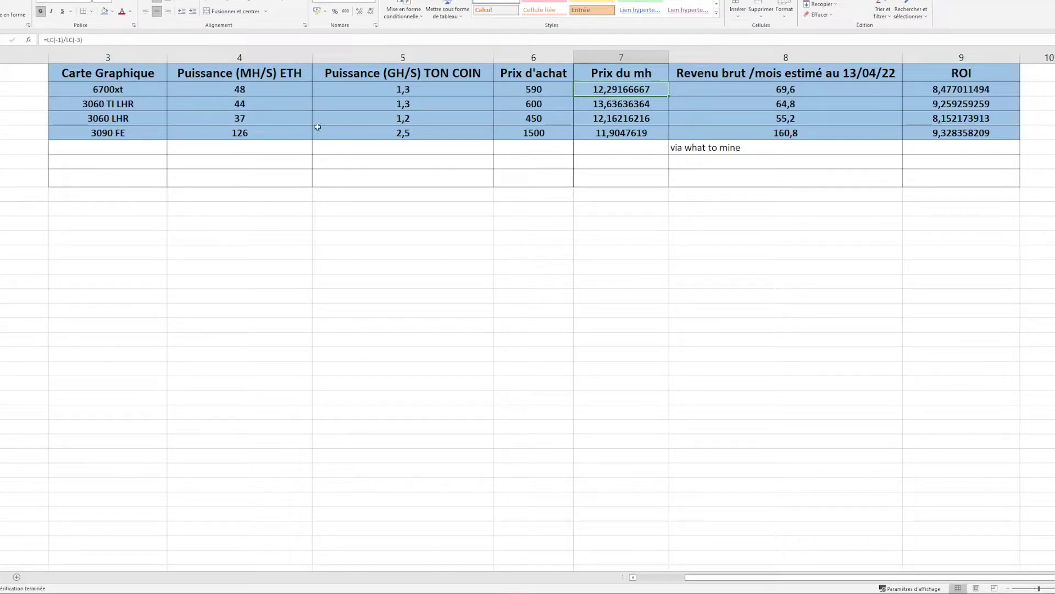
# Examine the 3060 TI LHR row's ETH hash power, purchase price and price per MH.
pyautogui.click(125, 108)
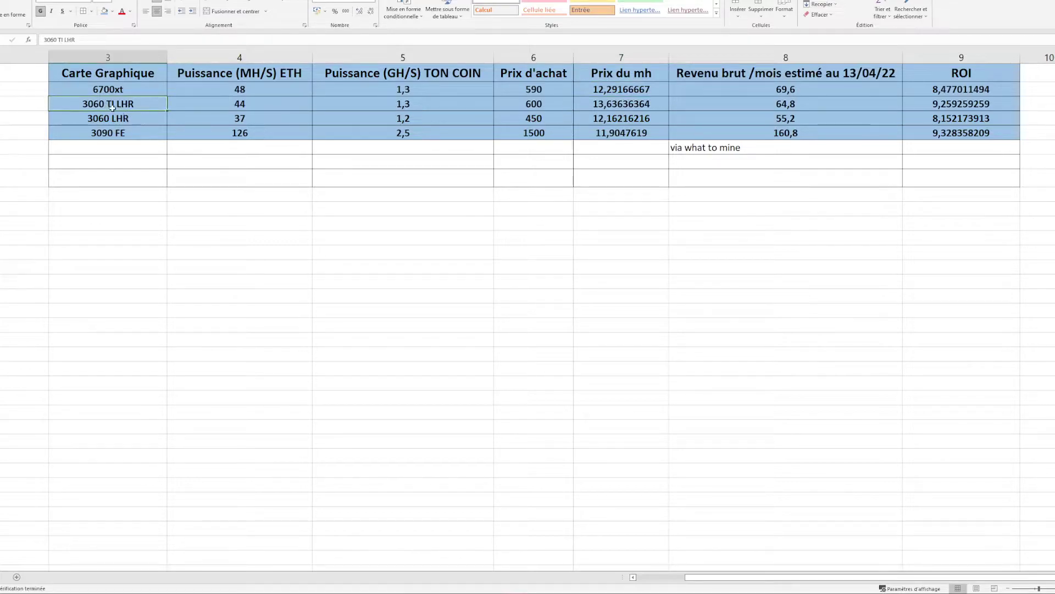
pyautogui.click(203, 103)
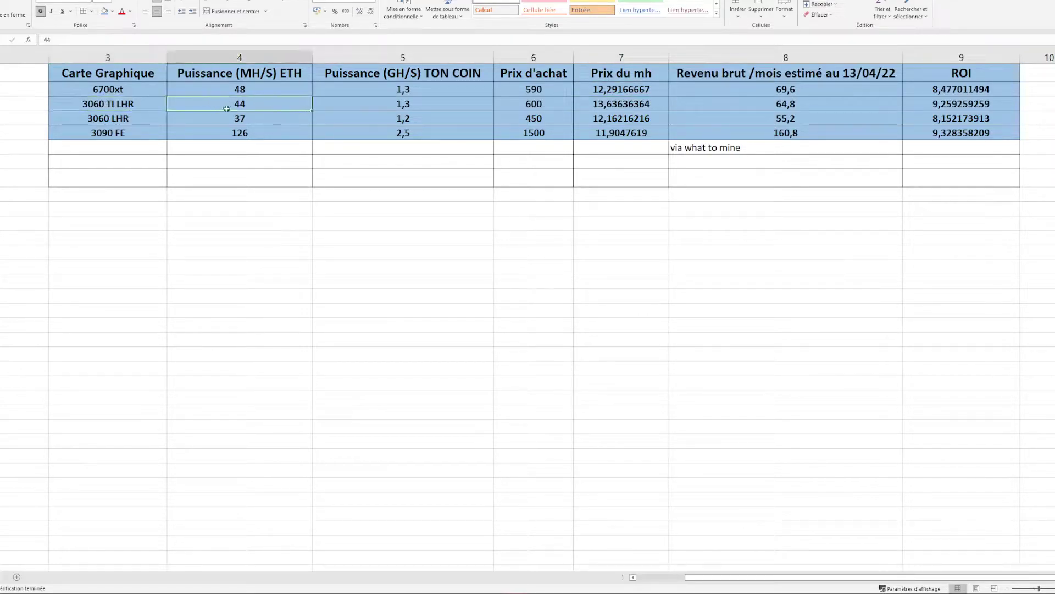
pyautogui.click(552, 103)
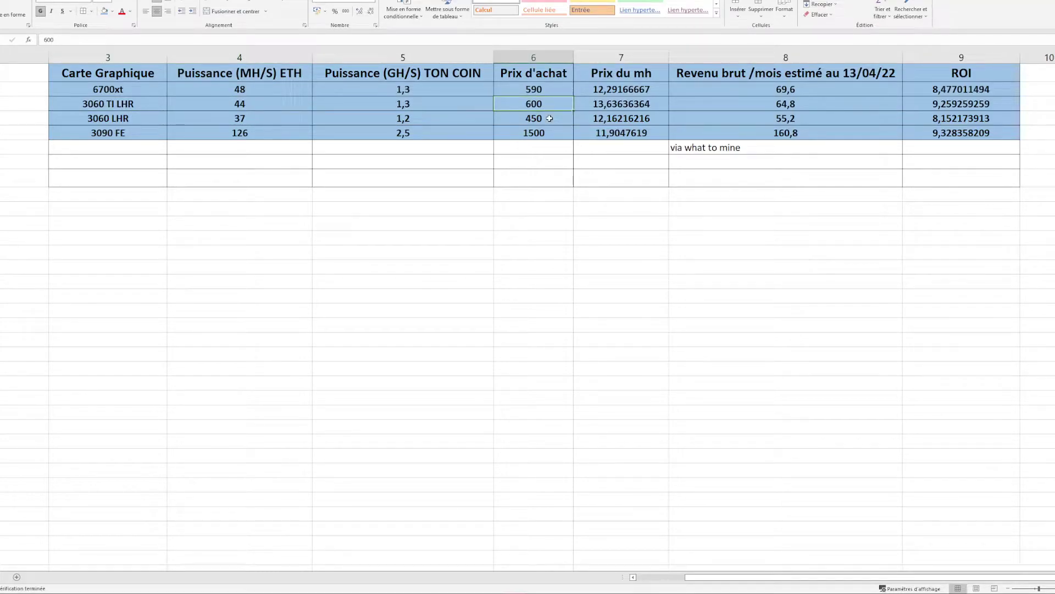
pyautogui.click(614, 103)
pyautogui.press('Down')
pyautogui.click(609, 104)
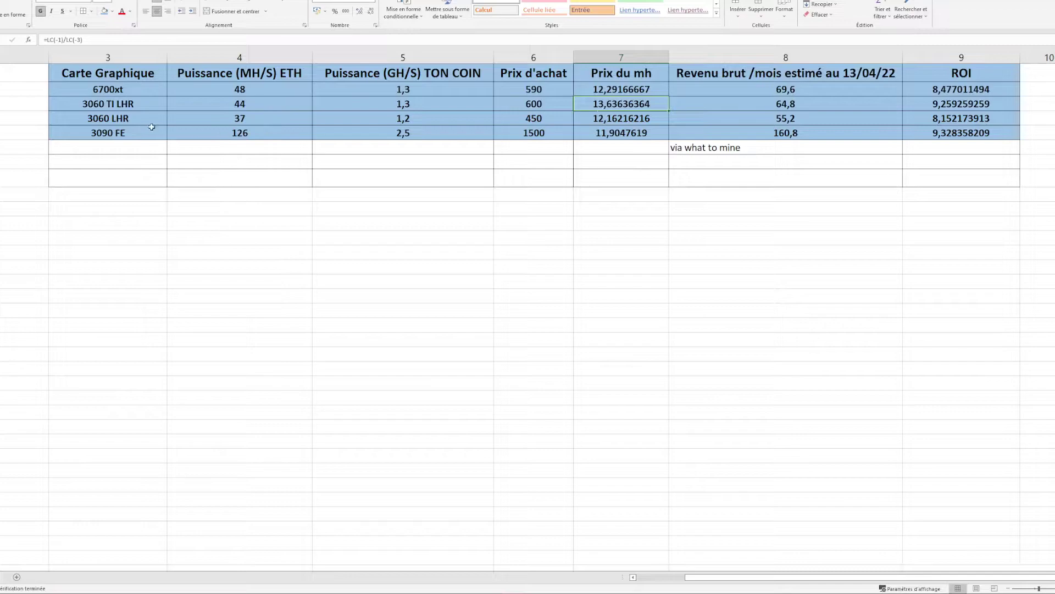
# Add a graphics card named "3080 LHR" in the first empty row below the 3090 FE.
pyautogui.click(105, 150)
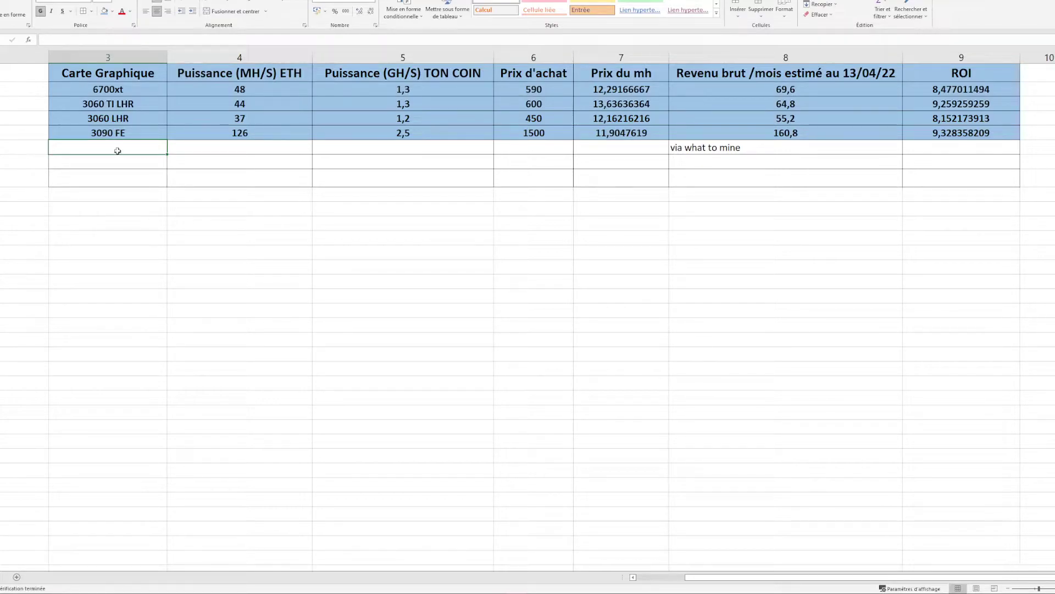
pyautogui.write('3080')
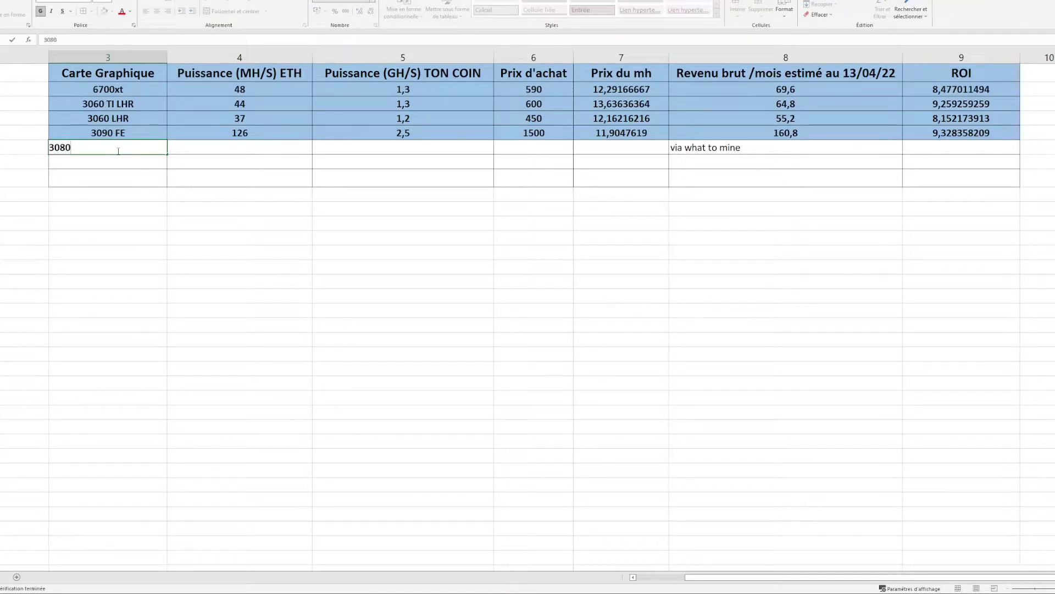
pyautogui.click(224, 145)
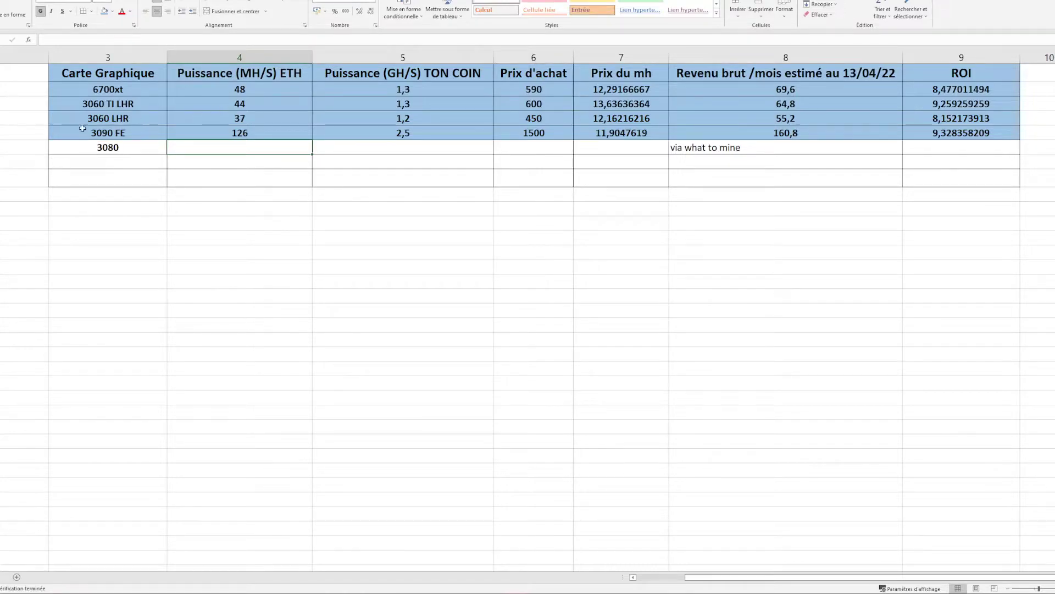
pyautogui.doubleClick(141, 151)
pyautogui.write('LHR')
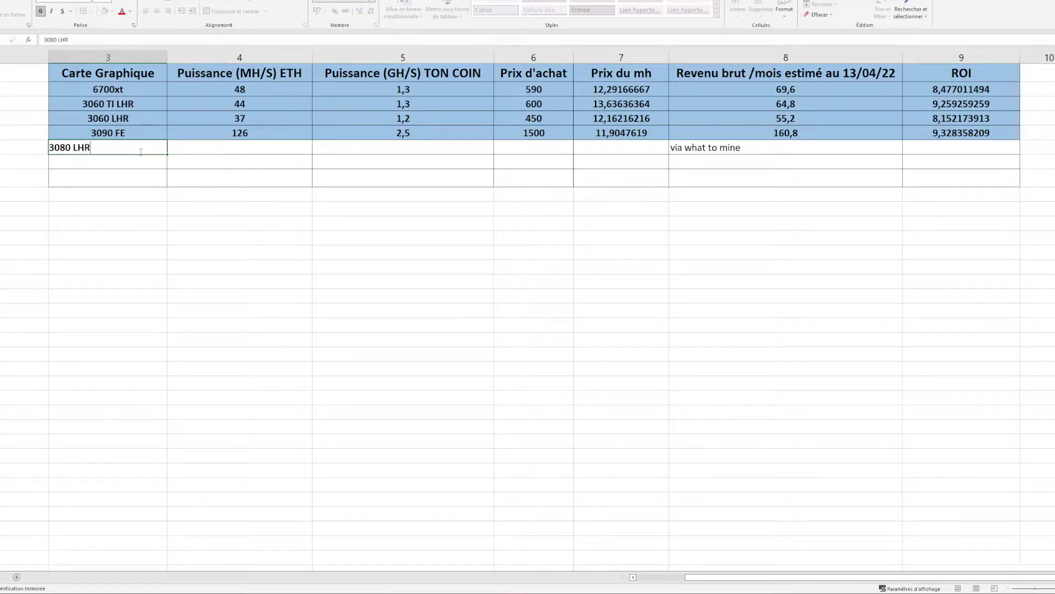
pyautogui.hotkey('shift', 'Return')
# Enter an ETH hash power of 70 and a purchase price of 1500 for the 3080 LHR, and check its price per MH.
pyautogui.click(203, 151)
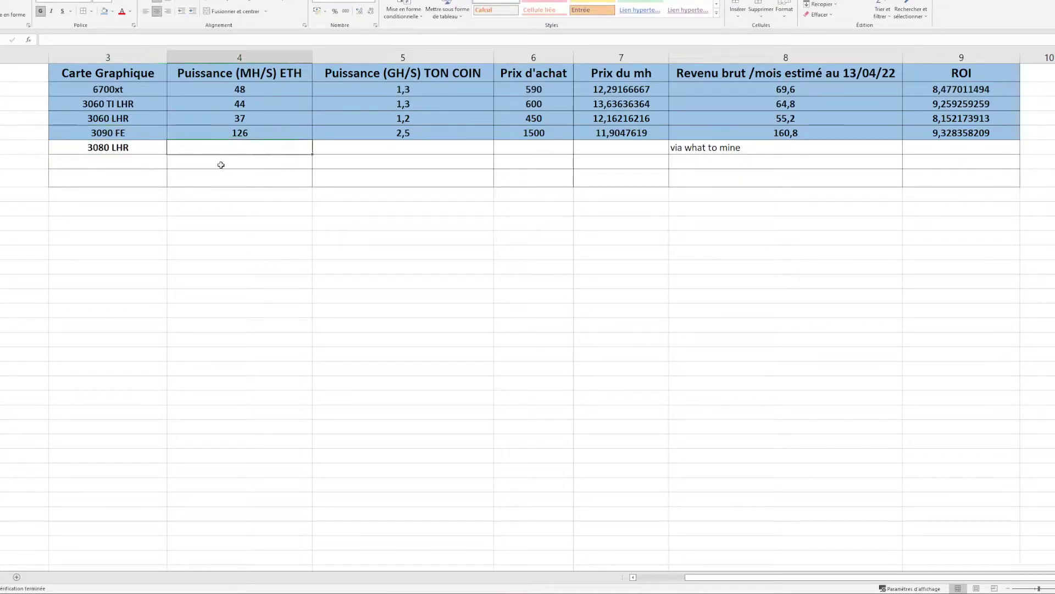
pyautogui.write('70')
pyautogui.click(378, 147)
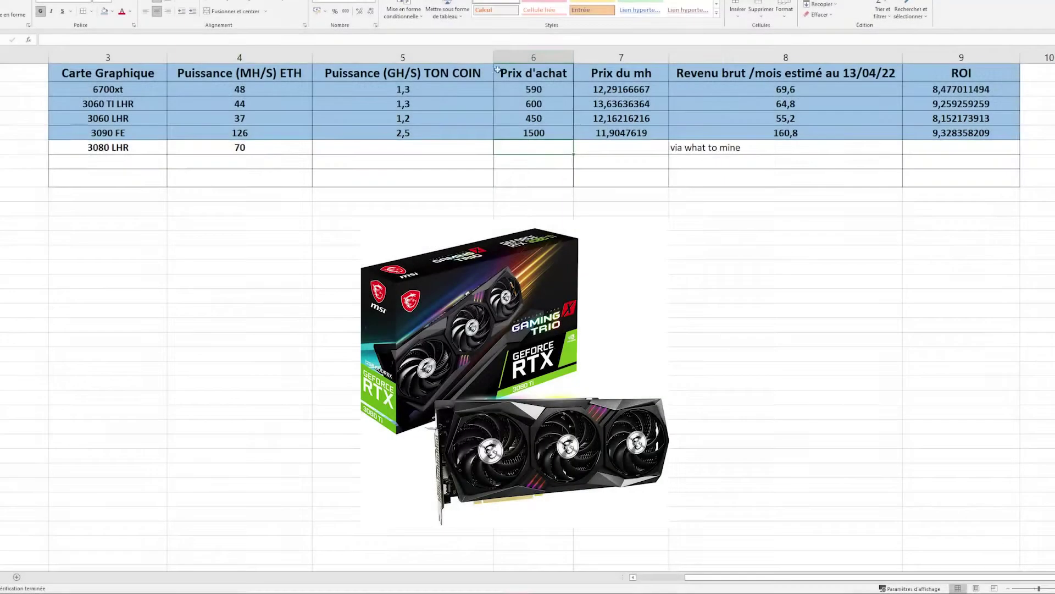
pyautogui.click(540, 145)
pyautogui.write('00')
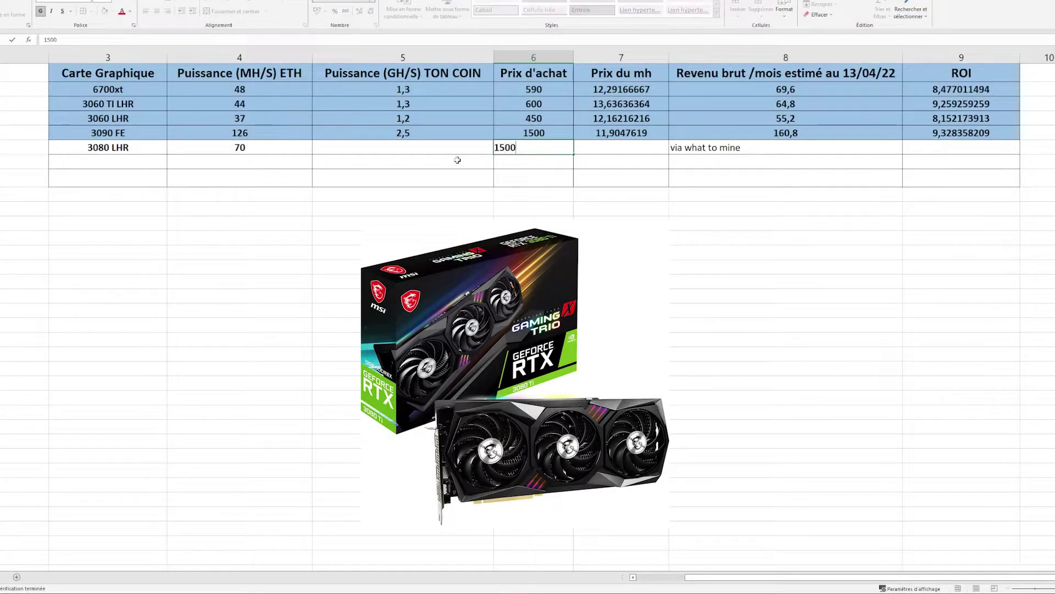
pyautogui.press('Return')
pyautogui.click(126, 144)
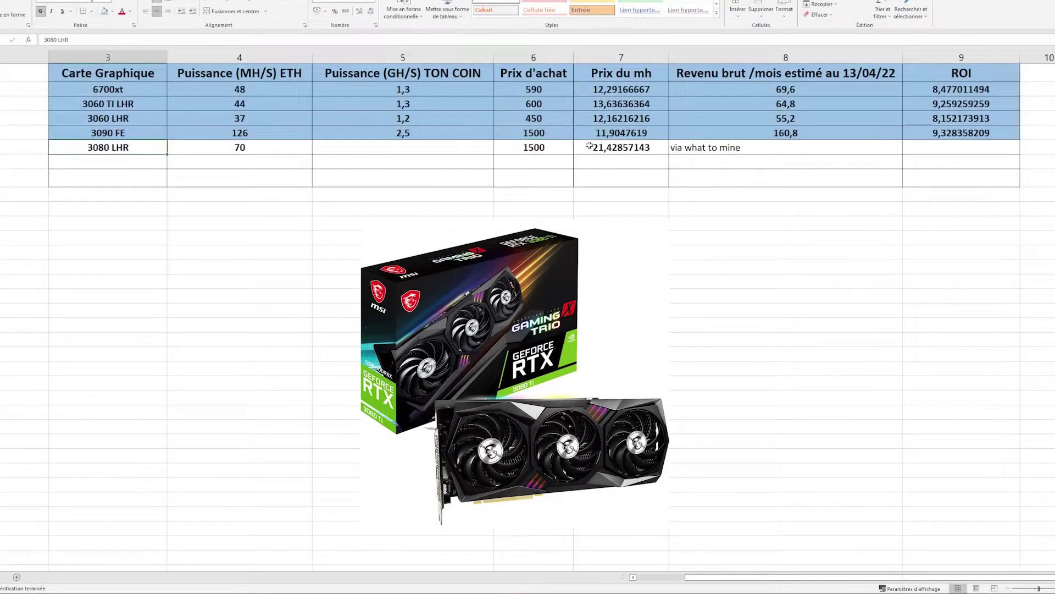
pyautogui.click(590, 146)
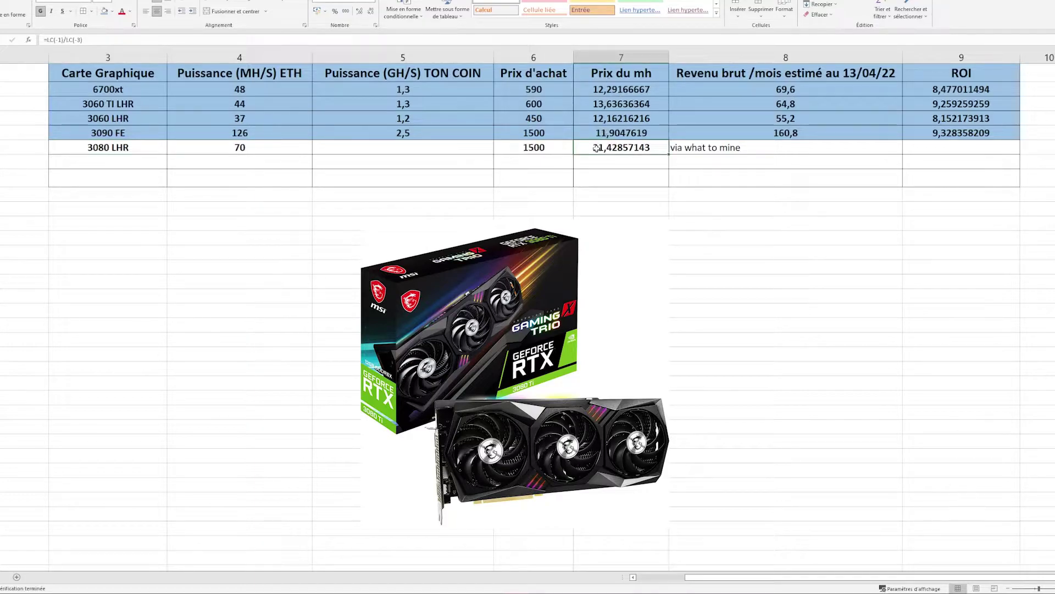
# Set the 3080 LHR's purchase price to 1100 and check its price per MH.
pyautogui.doubleClick(542, 148)
pyautogui.moveTo(519, 149); pyautogui.dragTo(500, 154)
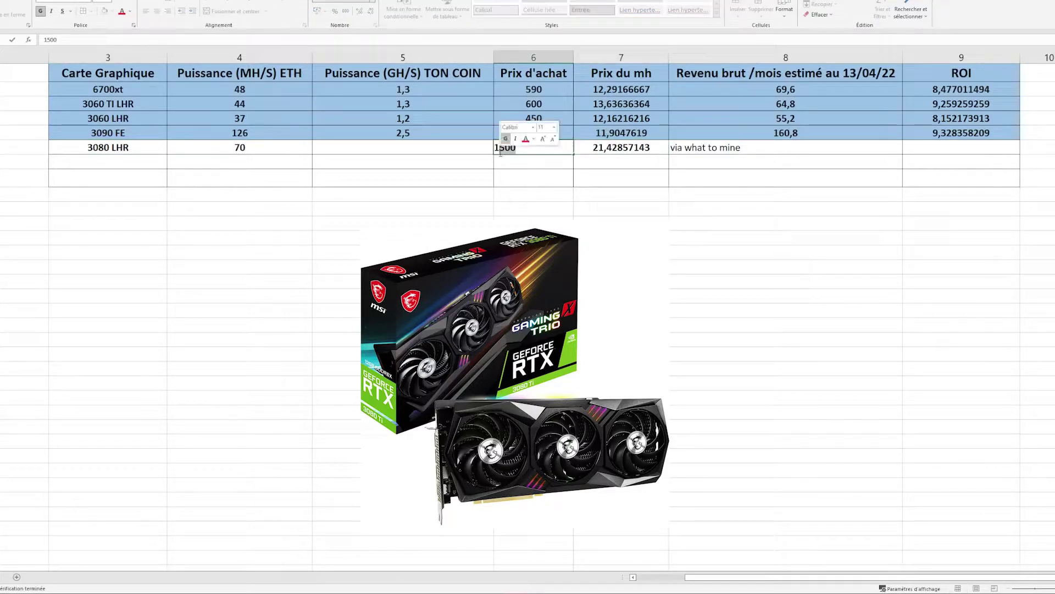
pyautogui.write('100')
pyautogui.press('Return')
pyautogui.press('Up')
pyautogui.click(605, 148)
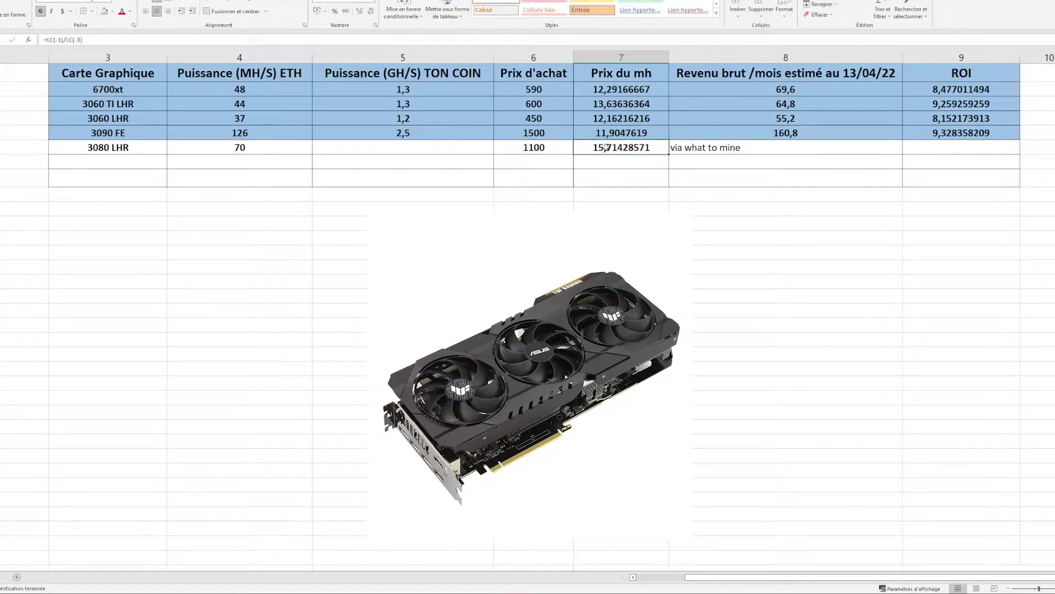
pyautogui.click(553, 150)
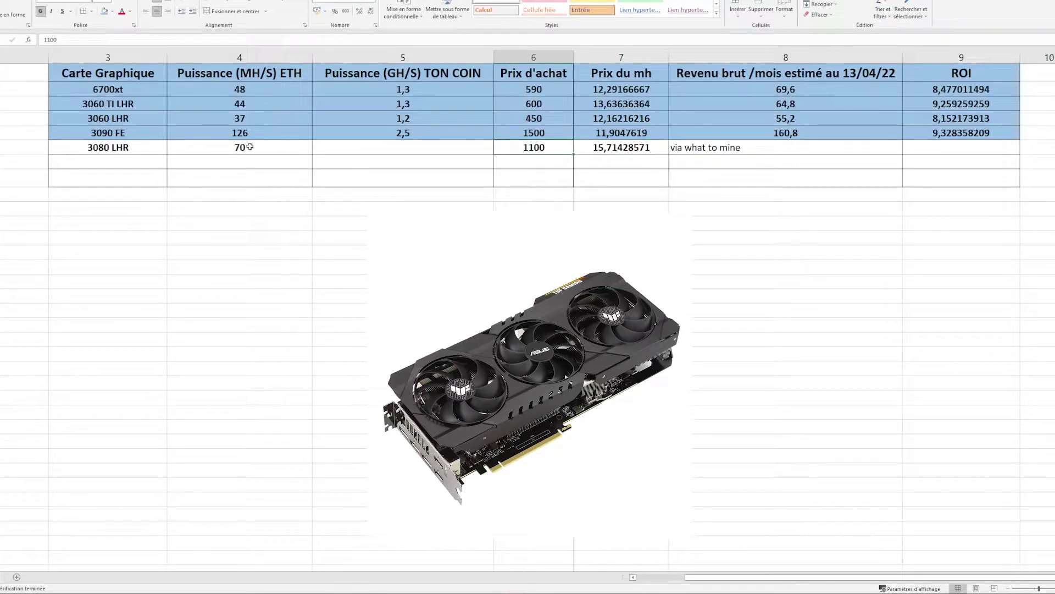
pyautogui.click(607, 151)
pyautogui.click(527, 149)
# Rename the 3080 LHR graphics card entry to "3080 FE".
pyautogui.click(123, 153)
pyautogui.doubleClick(110, 147)
pyautogui.moveTo(110, 147); pyautogui.dragTo(74, 147)
pyautogui.press('BackSpace')
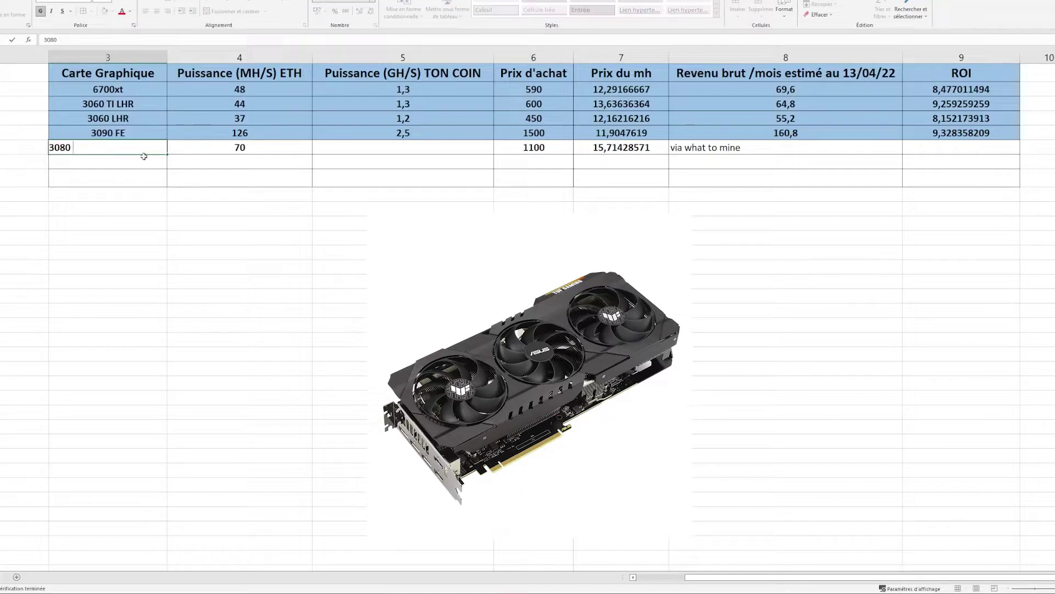
pyautogui.press('Return')
pyautogui.click(219, 151)
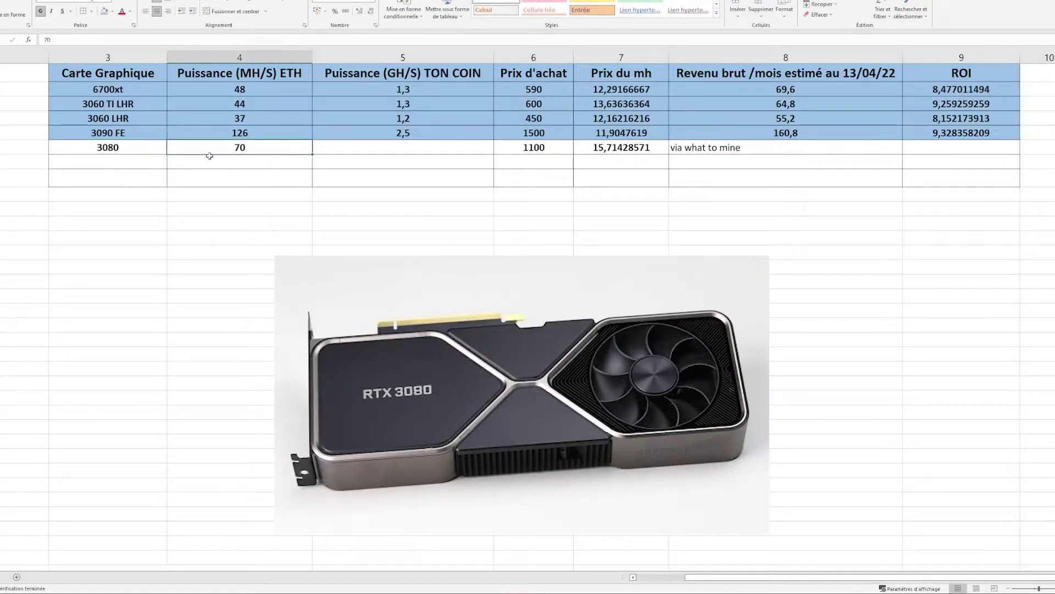
pyautogui.doubleClick(109, 147)
pyautogui.write('FE')
pyautogui.press('Return')
# Set the 3080 FE's ETH hash power to 100.
pyautogui.click(233, 148)
pyautogui.write('11')
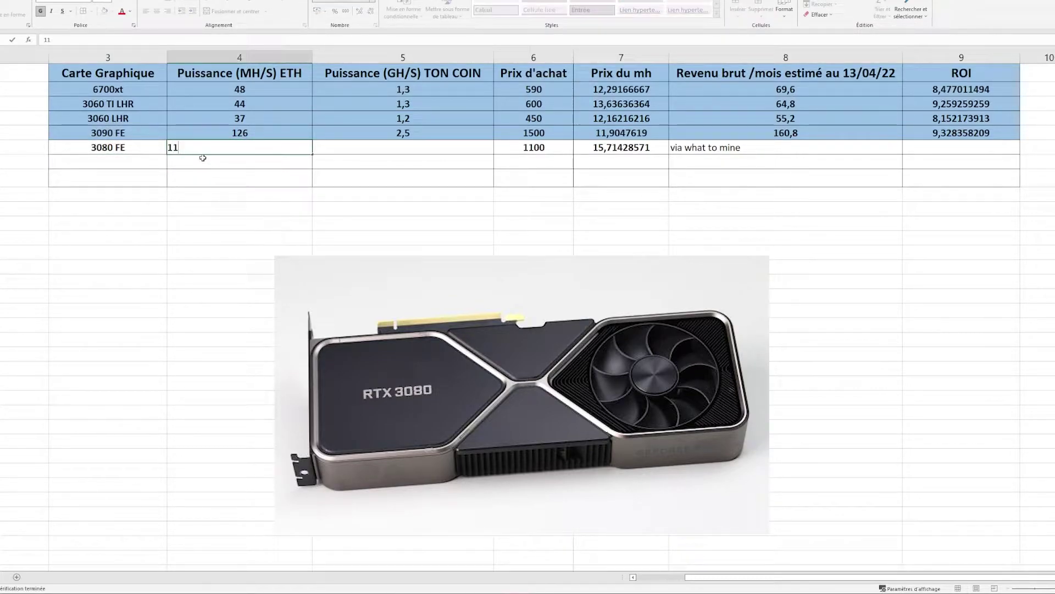
pyautogui.press('BackSpace')
pyautogui.write('00')
pyautogui.press('Tab')
# Set the 3080 FE's purchase price to 750 and review its row.
pyautogui.click(551, 150)
pyautogui.doubleClick(551, 150)
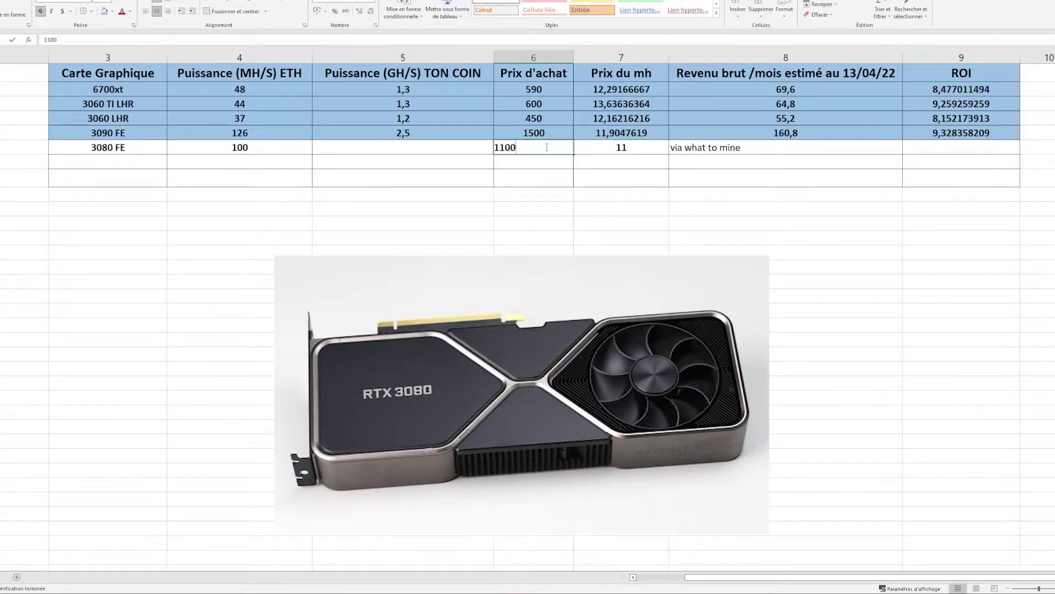
pyautogui.moveTo(551, 150); pyautogui.dragTo(492, 149)
pyautogui.write('750')
pyautogui.press('Tab')
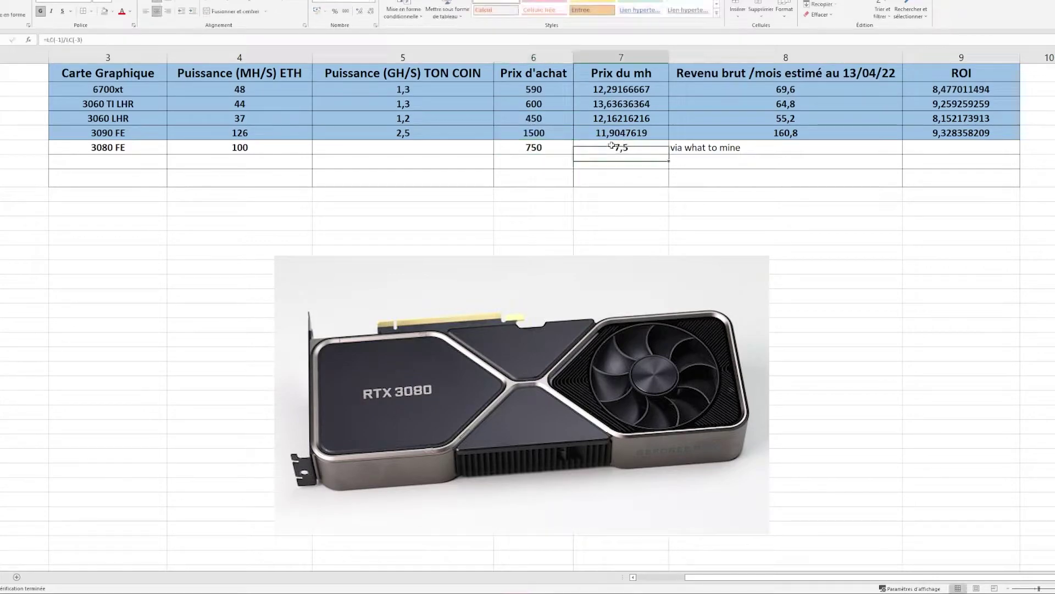
pyautogui.click(239, 145)
pyautogui.click(520, 147)
pyautogui.click(241, 152)
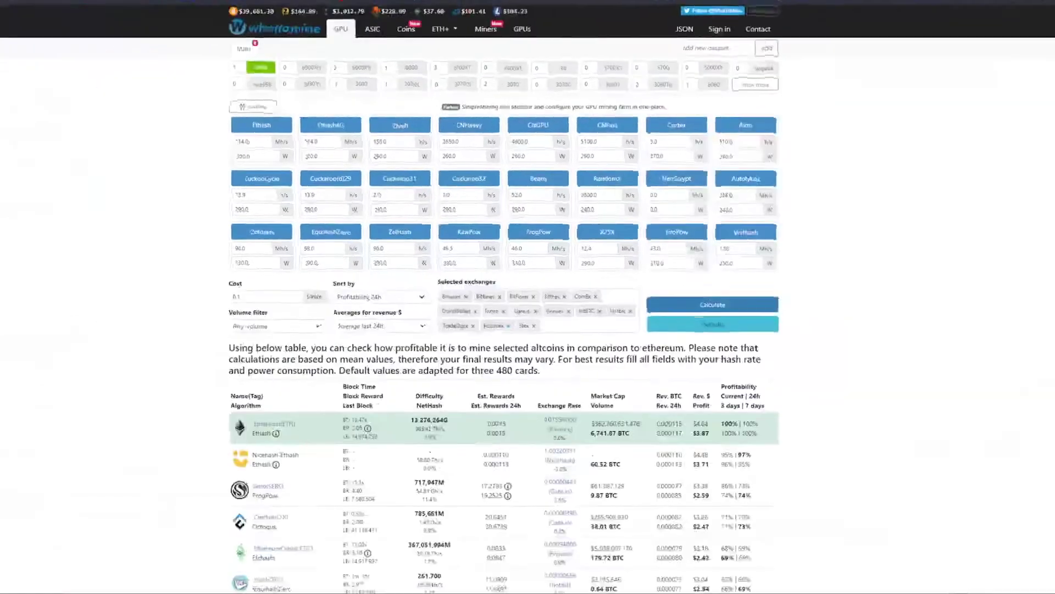
# Switch to WhatToMine, deselect the current GPU and load the hash rates and power figures for one 6700XT.
pyautogui.click(242, 64)
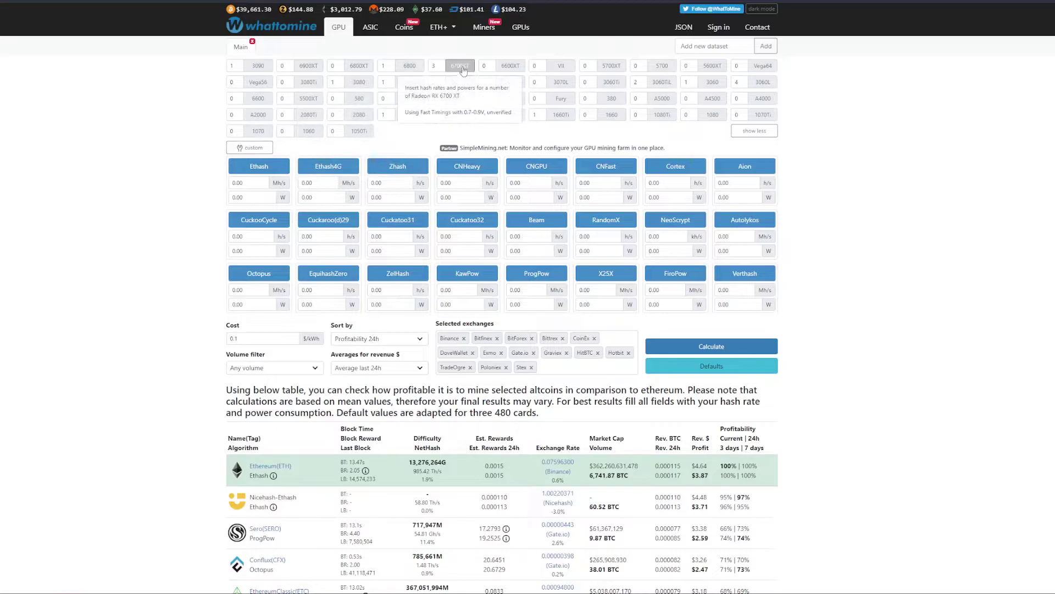
pyautogui.press('Tab')
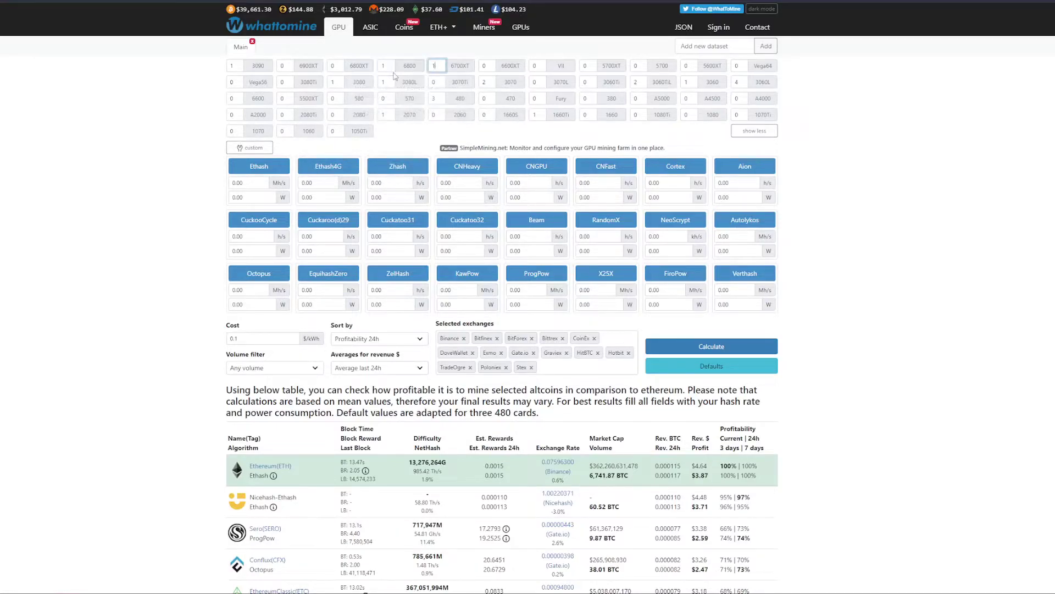
pyautogui.click(467, 67)
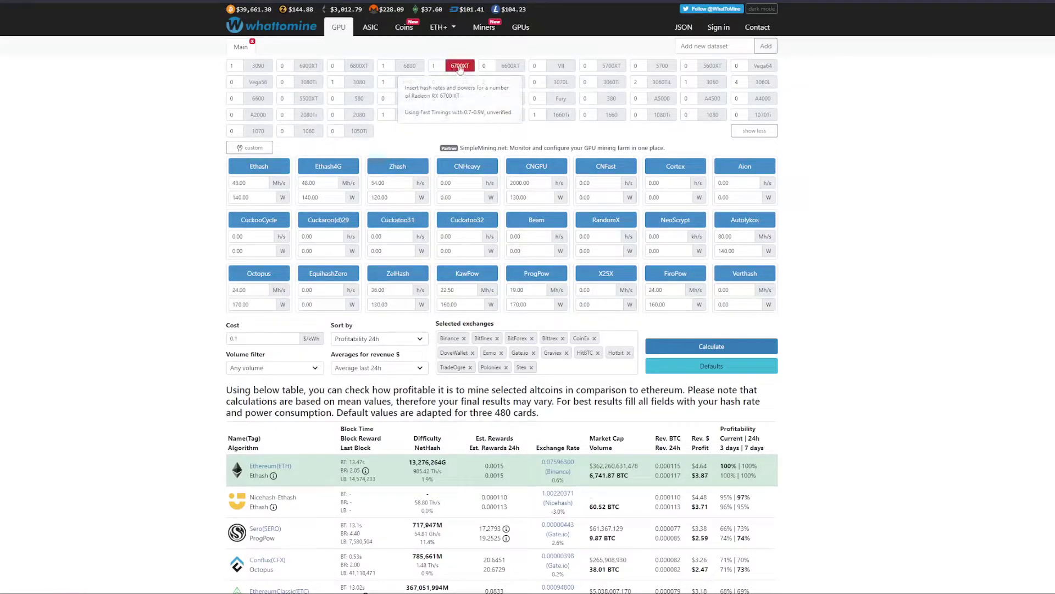